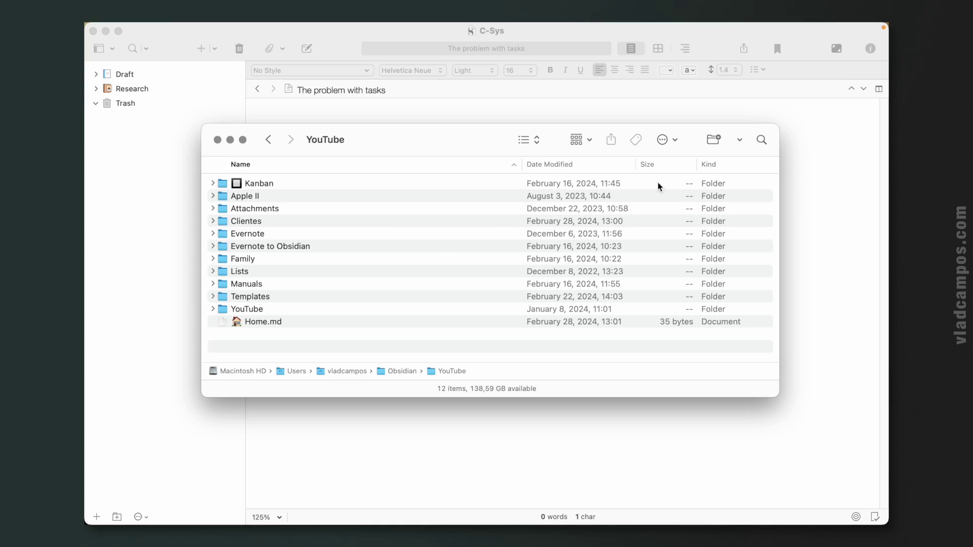
Create a folder named 'My Book' inside the YouTube folder and open it
click(714, 140)
text(M)
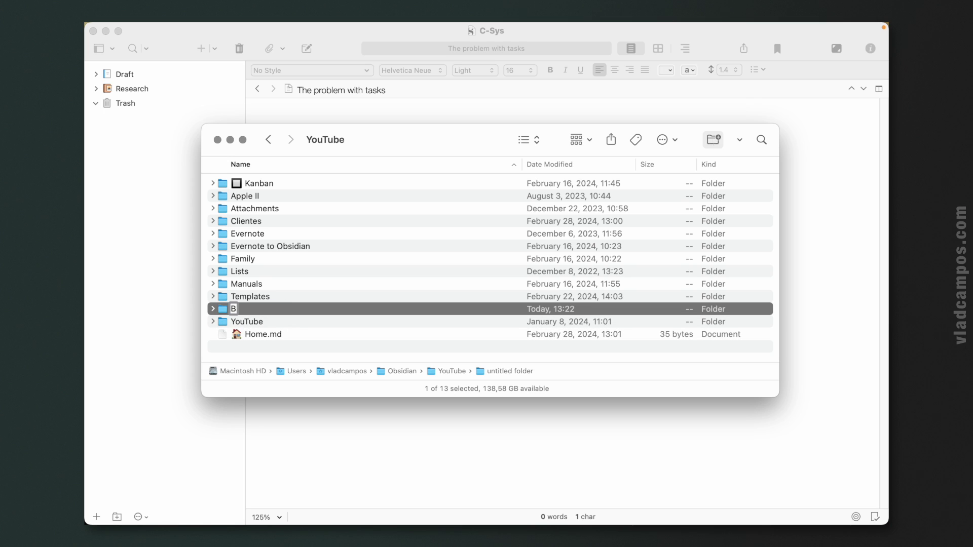
text(y Book)
key(Return)
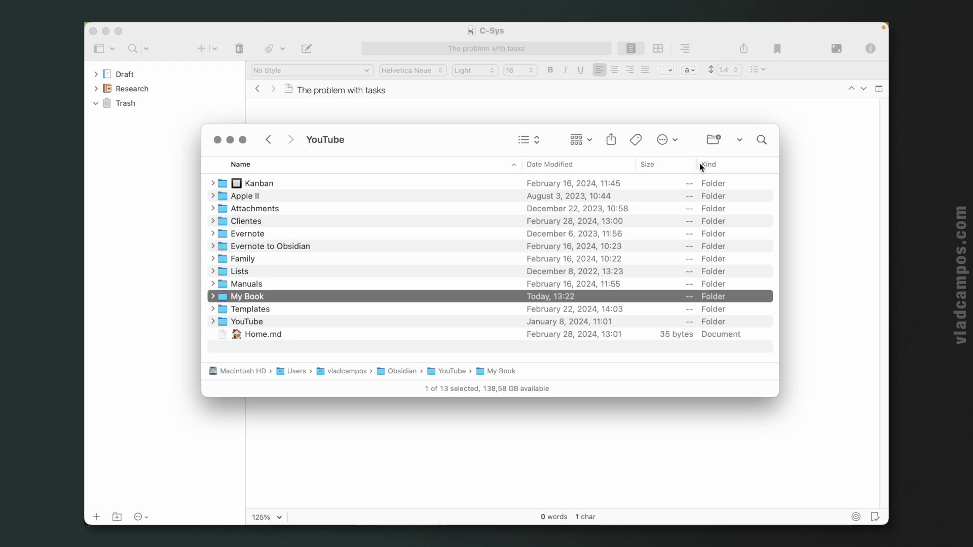
double_click(229, 297)
Add 'Markdown' and 'Scrivener' subfolders inside My Book, then return to Scrivener
key(super+shift+n)
text(Markdown)
key(Return)
right_click(311, 296)
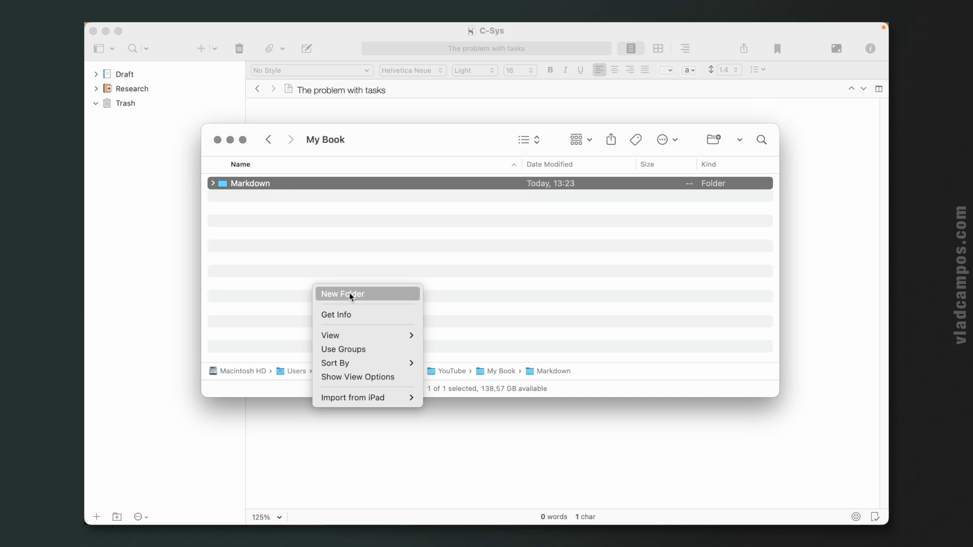
click(350, 294)
text(Scrivener)
key(Return)
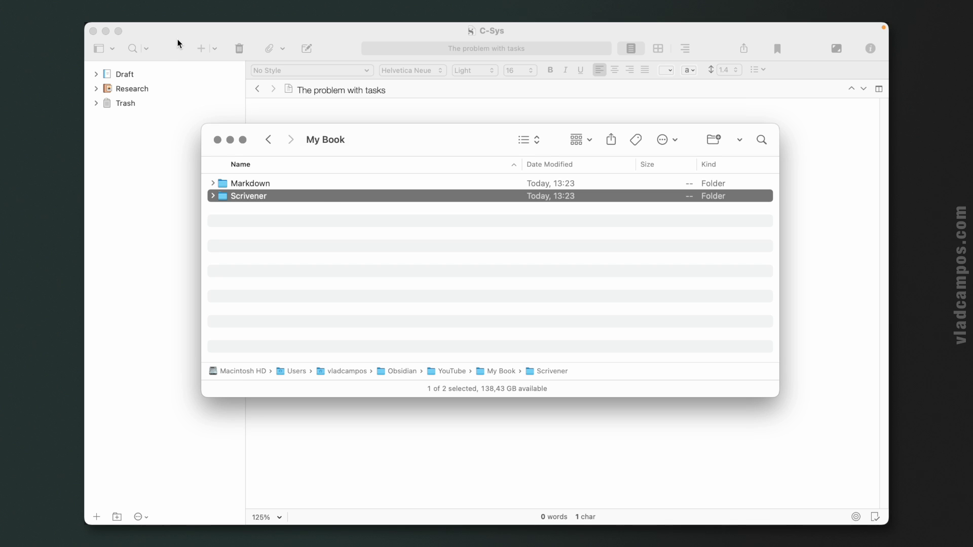
click(178, 39)
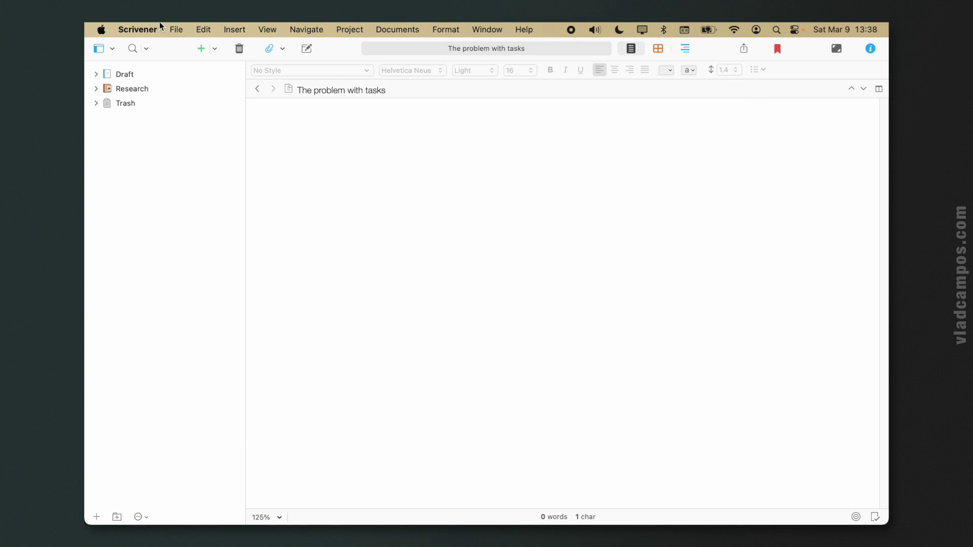
Start a new project from the Blank template and begin naming it My Book
click(175, 28)
click(196, 49)
click(169, 168)
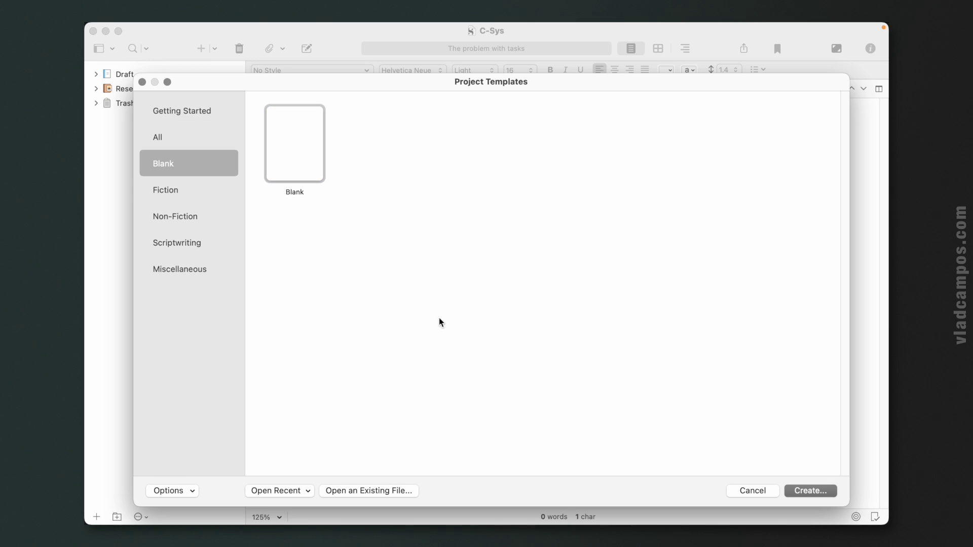
click(814, 491)
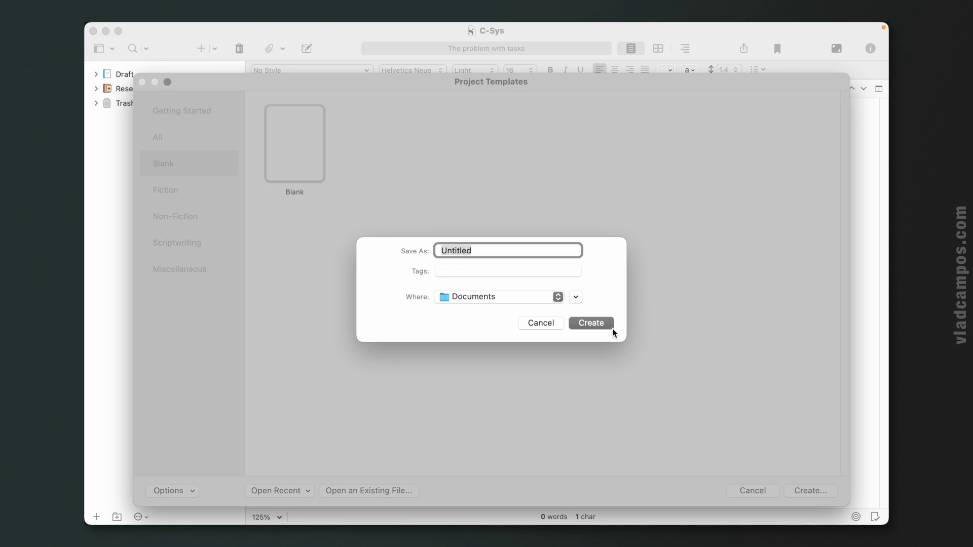
text(M)
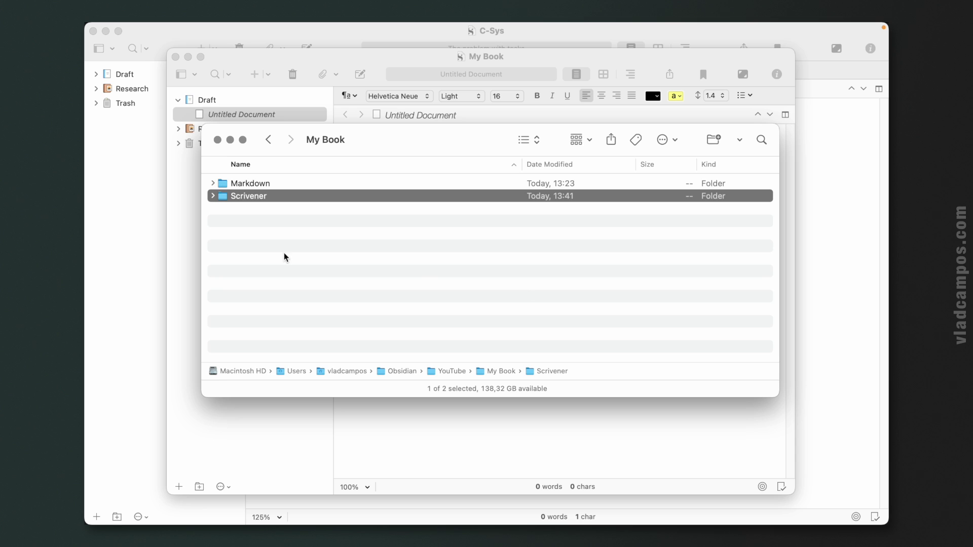
Expand the Scrivener folder in Finder and select the My Book project file
click(213, 195)
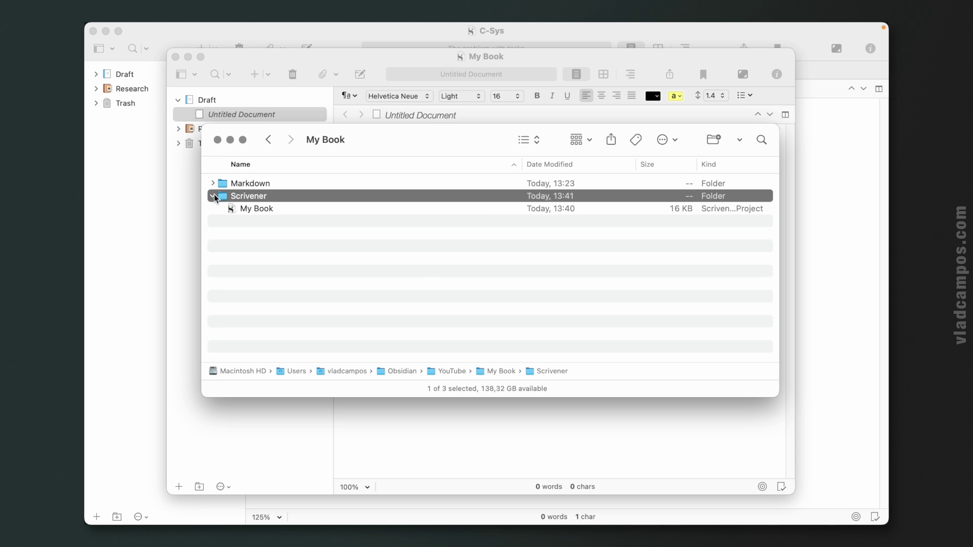
click(314, 210)
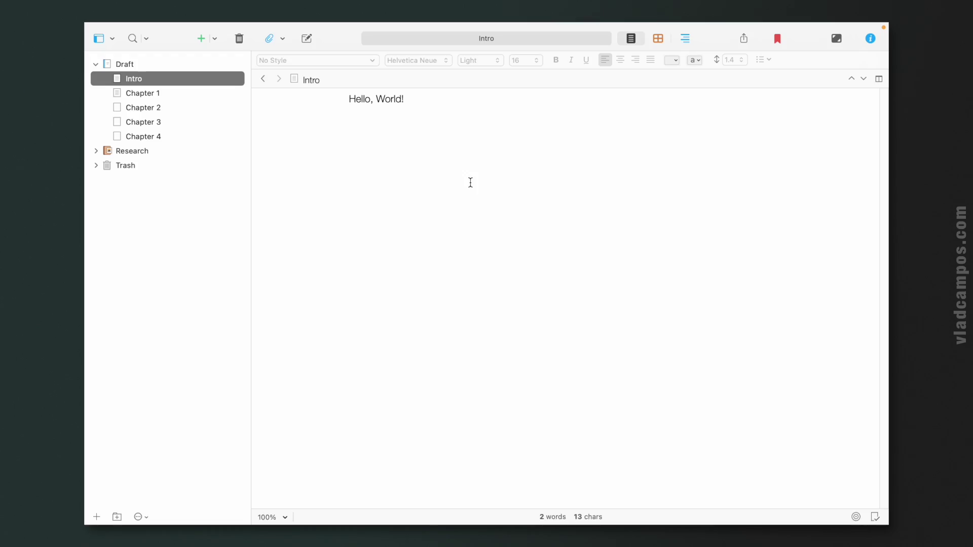
Show Chapter 1 of the draft in the Scrivener editor
click(173, 94)
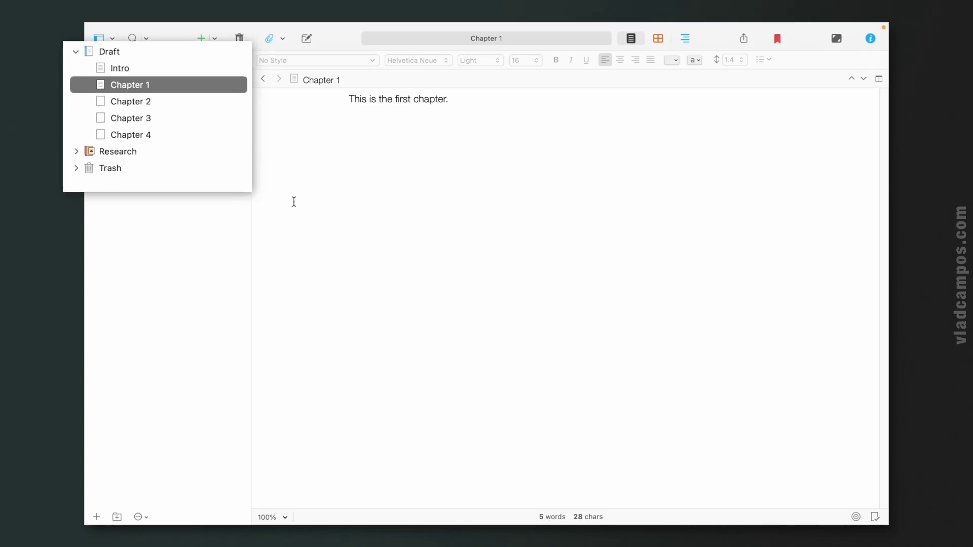
View Chapter 4, Intro and Chapter 1, then open the empty Research folder
click(237, 135)
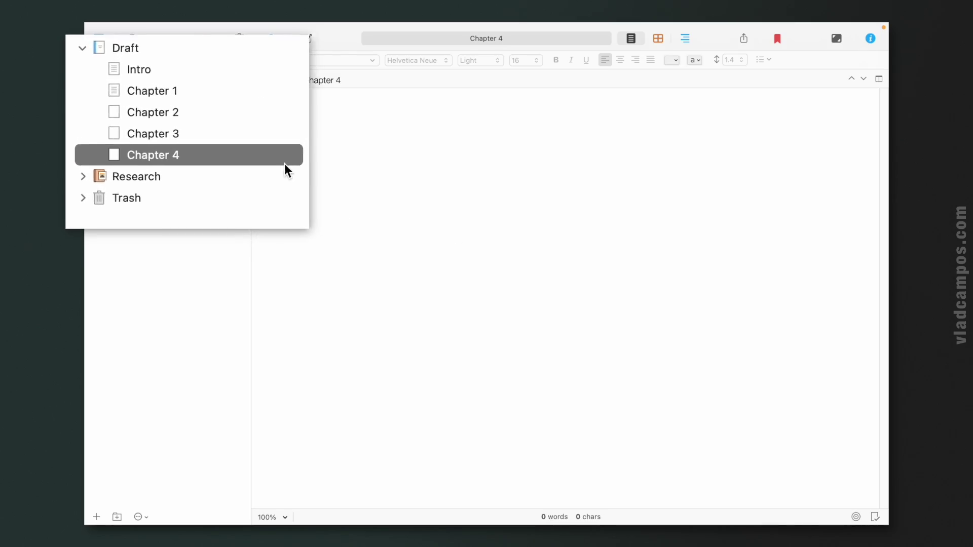
click(142, 60)
click(132, 80)
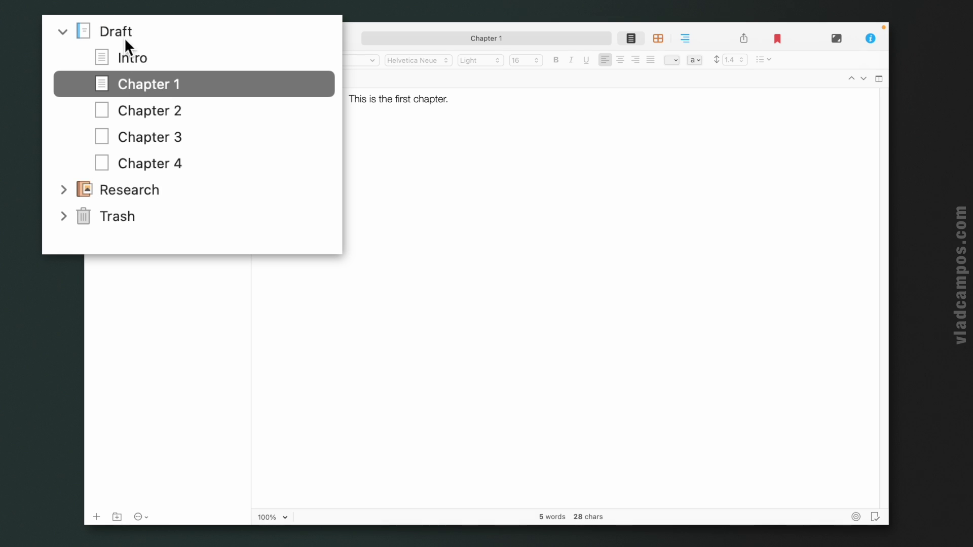
click(150, 196)
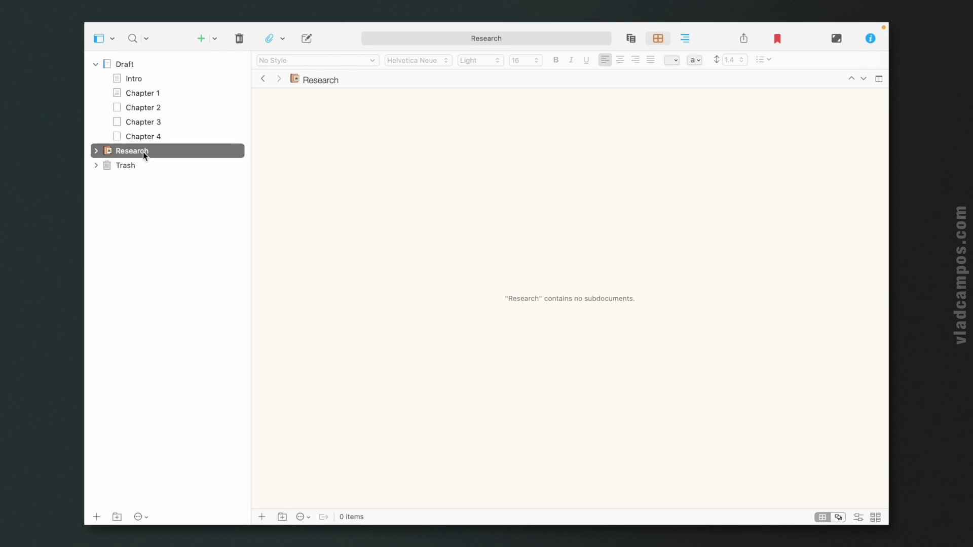
Add a new text document 'Idea 01' under Research and write 'Notes' in it
right_click(143, 151)
mouse_move(153, 156)
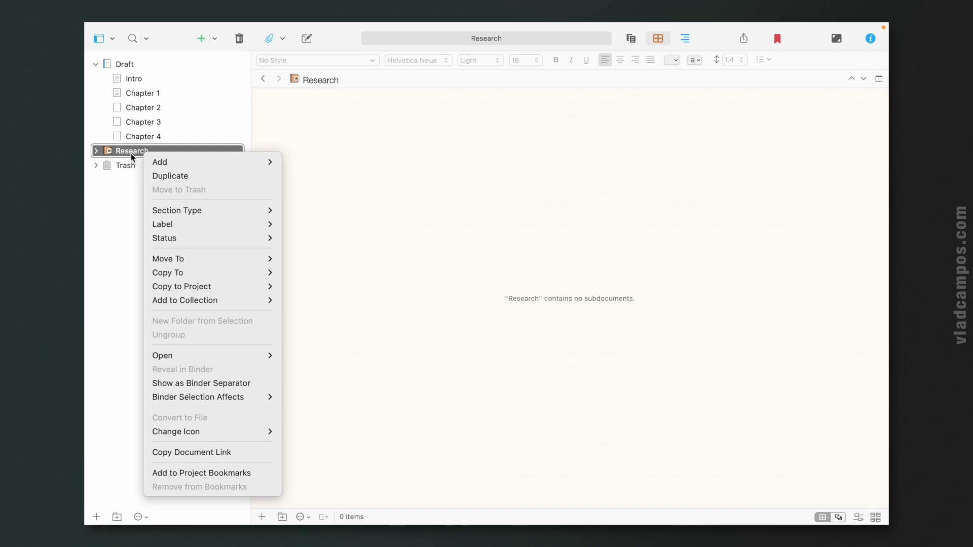
mouse_move(175, 159)
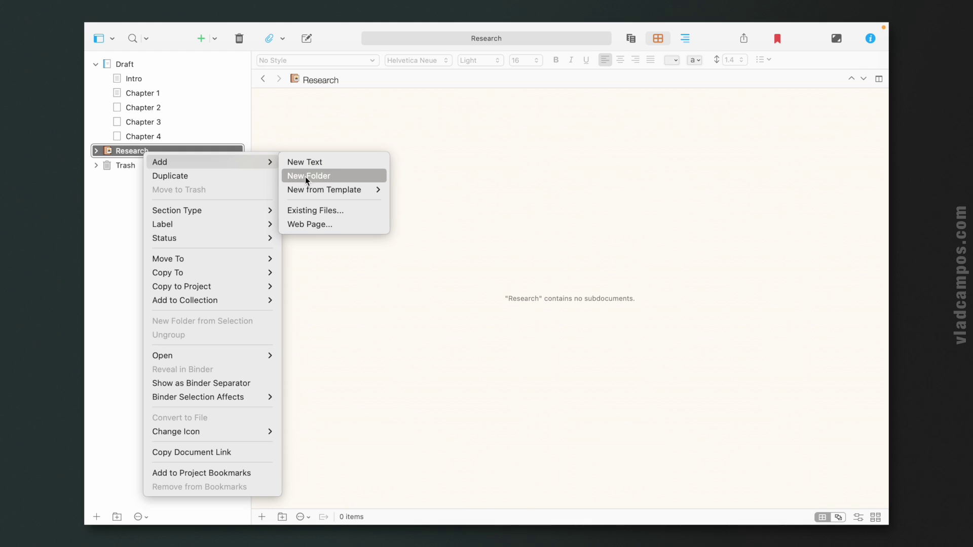
click(322, 162)
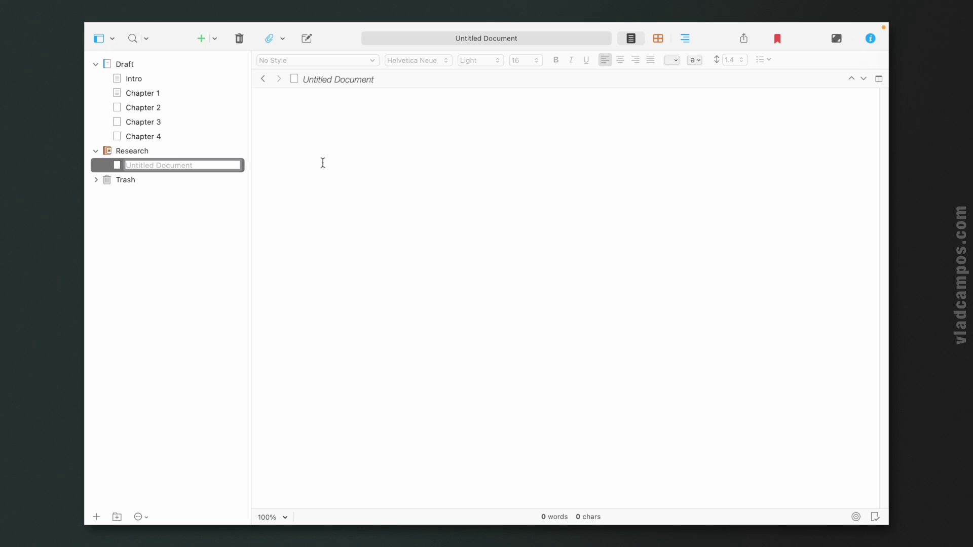
text(Ide)
key(Return)
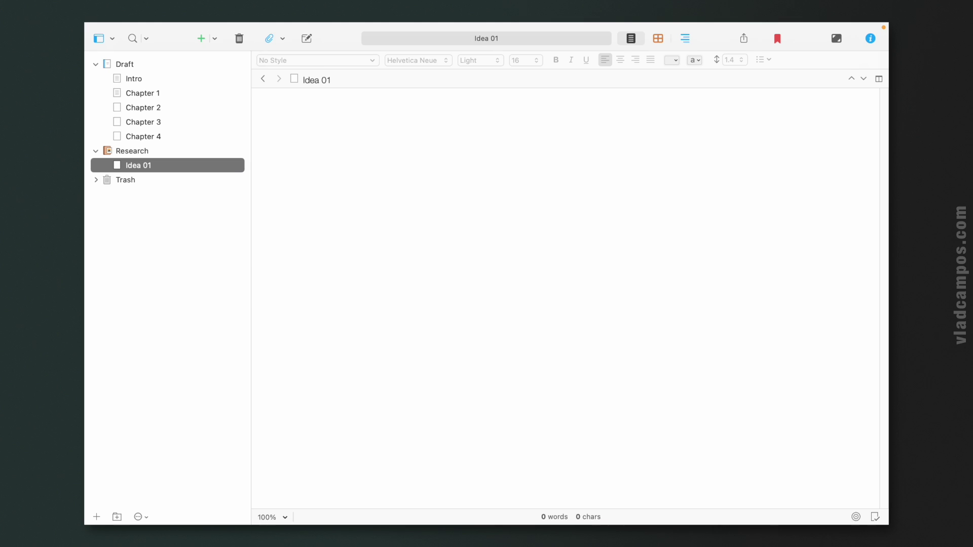
click(469, 136)
text(Notes.)
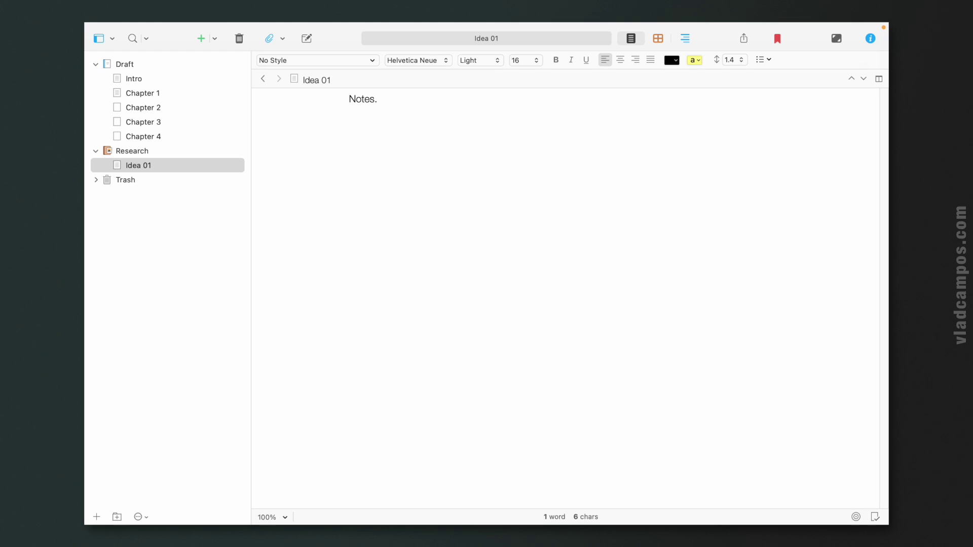
double_click(362, 100)
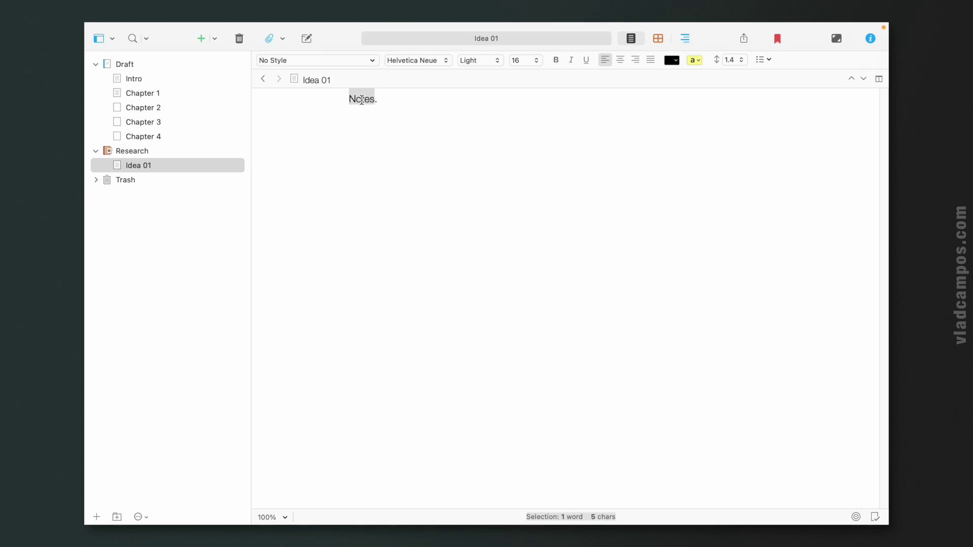
drag(118, 169, 141, 149)
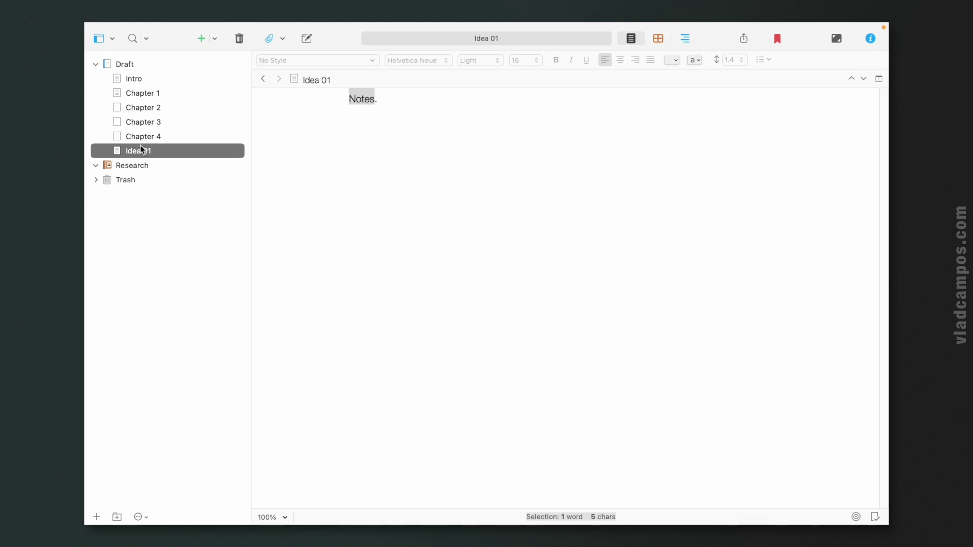
drag(119, 148, 120, 164)
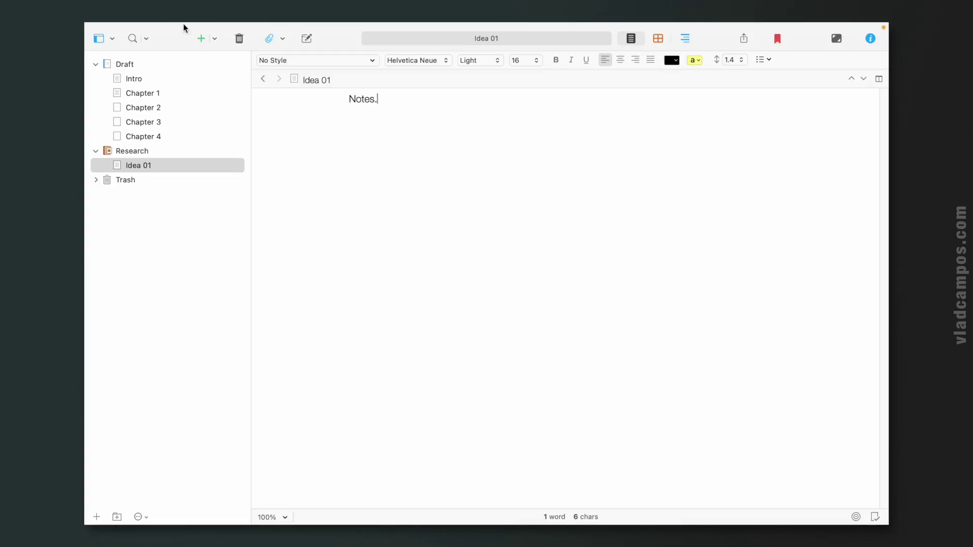
Open the File > Sync > with External Folder settings for the project
click(177, 29)
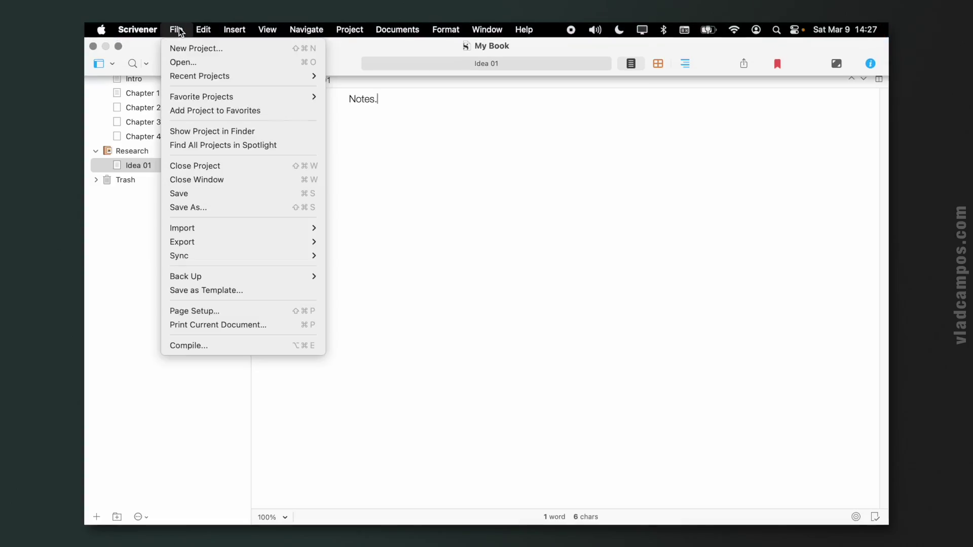
mouse_move(295, 256)
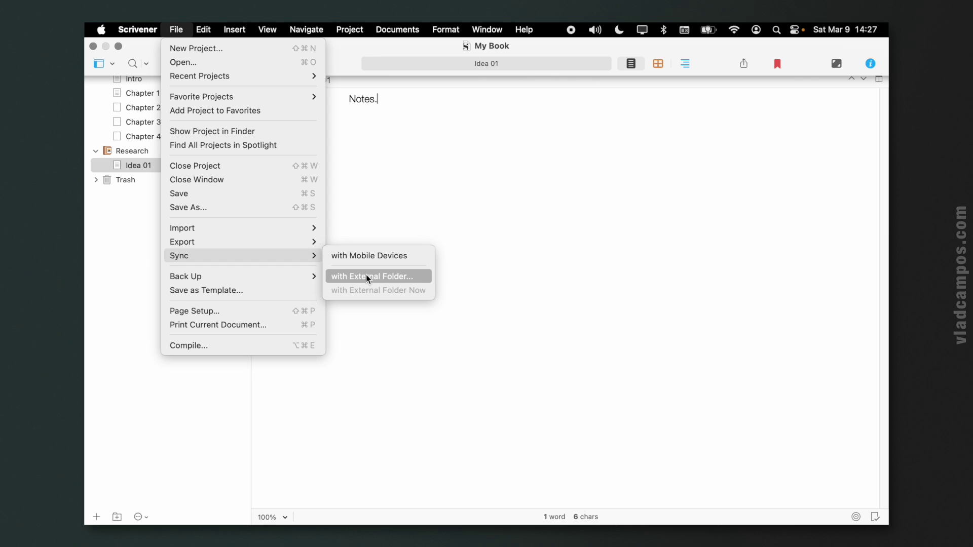
click(422, 275)
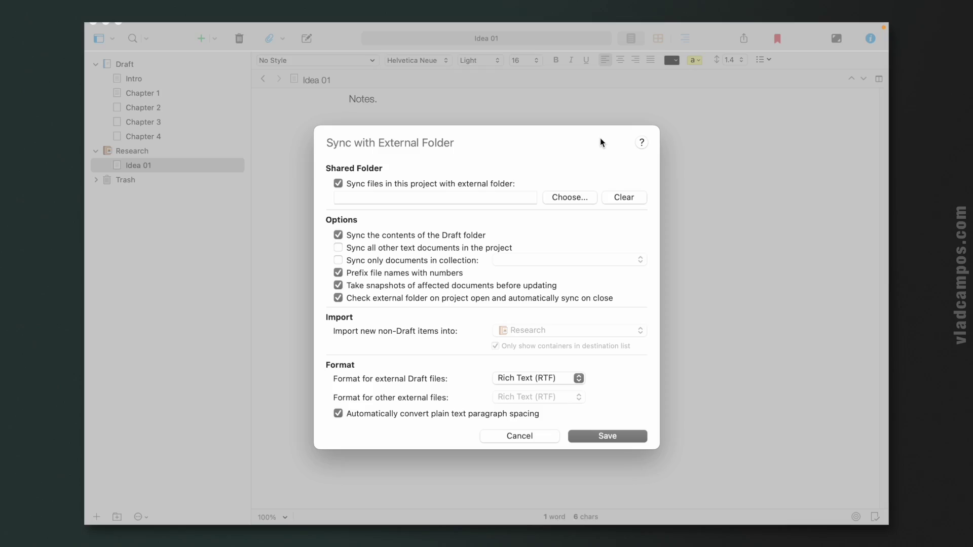
Choose My Book > Markdown in the Obsidian YouTube folder as the sync folder
click(563, 197)
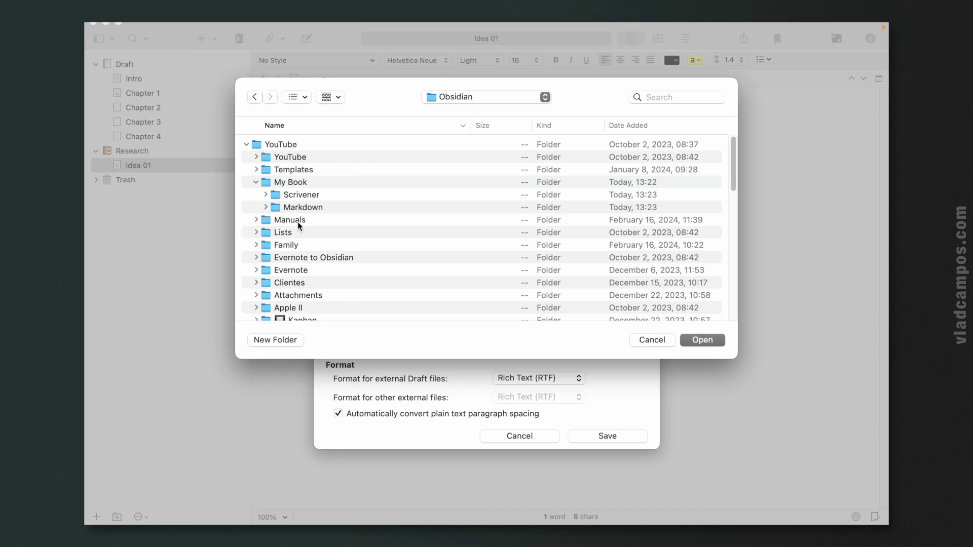
click(319, 211)
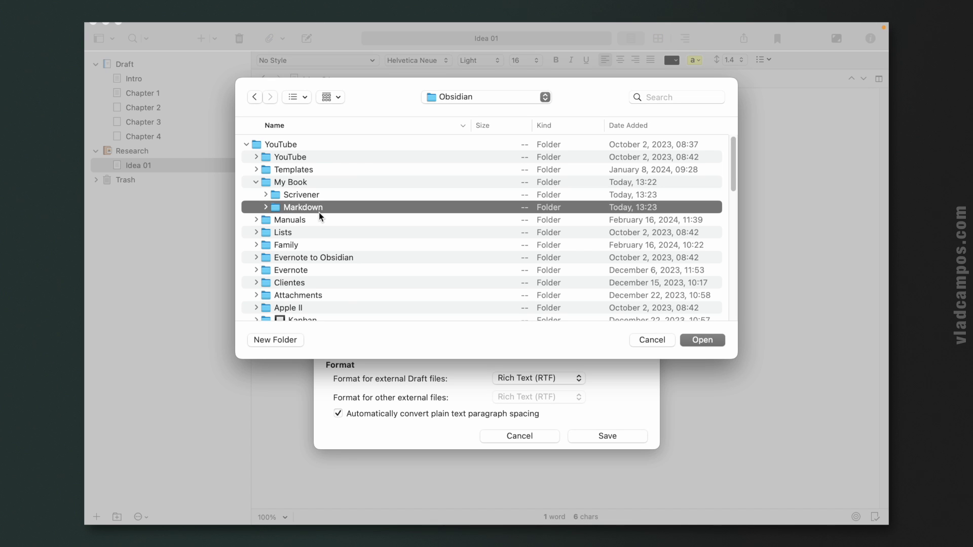
click(266, 195)
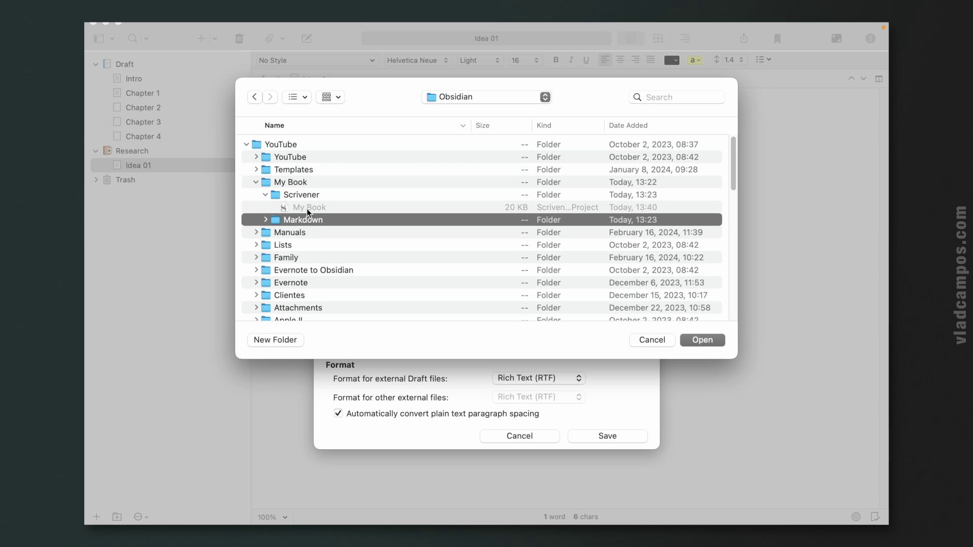
click(266, 194)
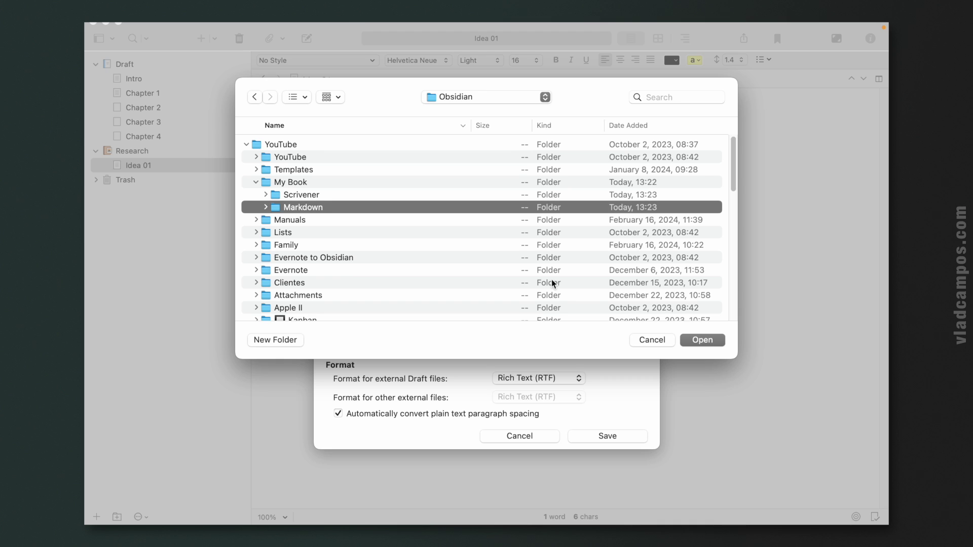
click(710, 341)
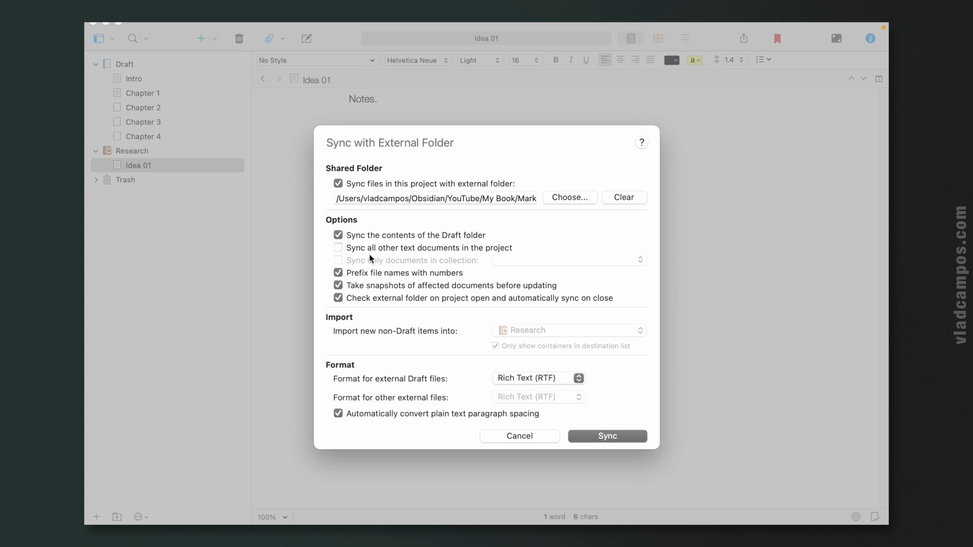
Sync Draft and all other text documents as Plain Text with 'md' extension, then run the sync
click(338, 247)
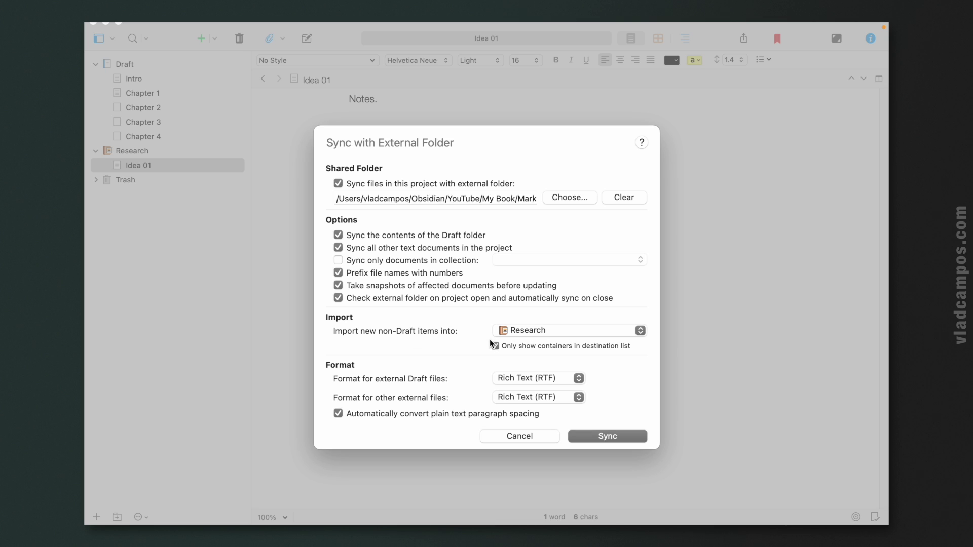
click(521, 384)
click(522, 366)
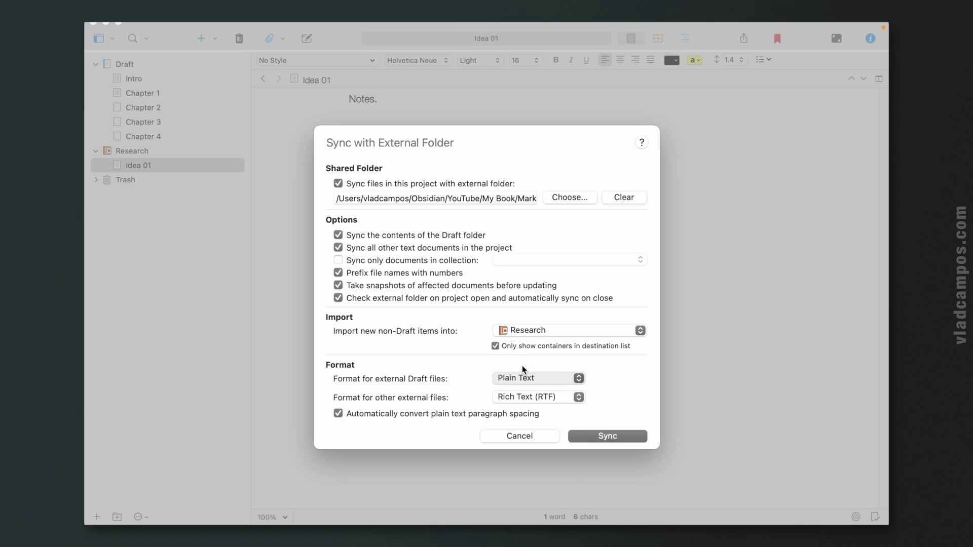
click(522, 397)
click(527, 380)
click(627, 382)
text(md)
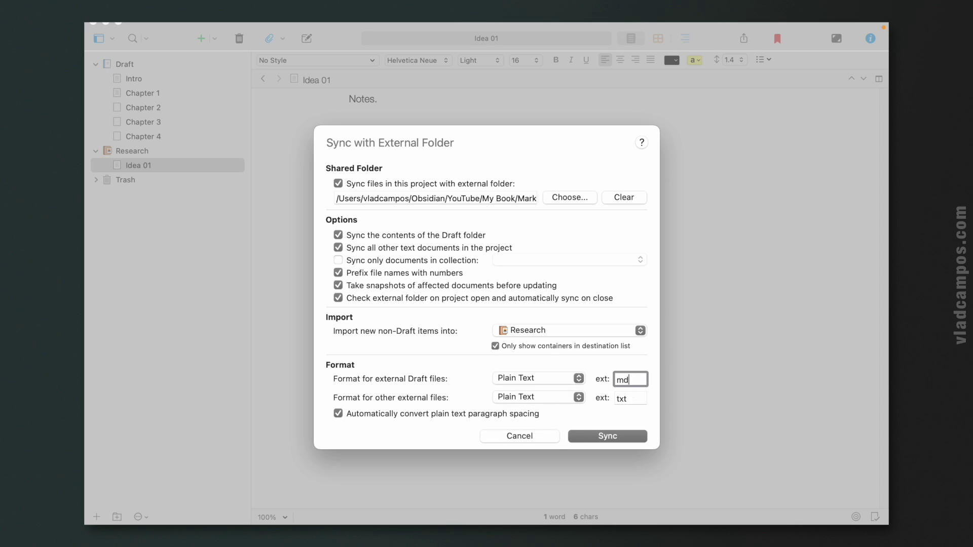
drag(631, 396, 614, 397)
text(md)
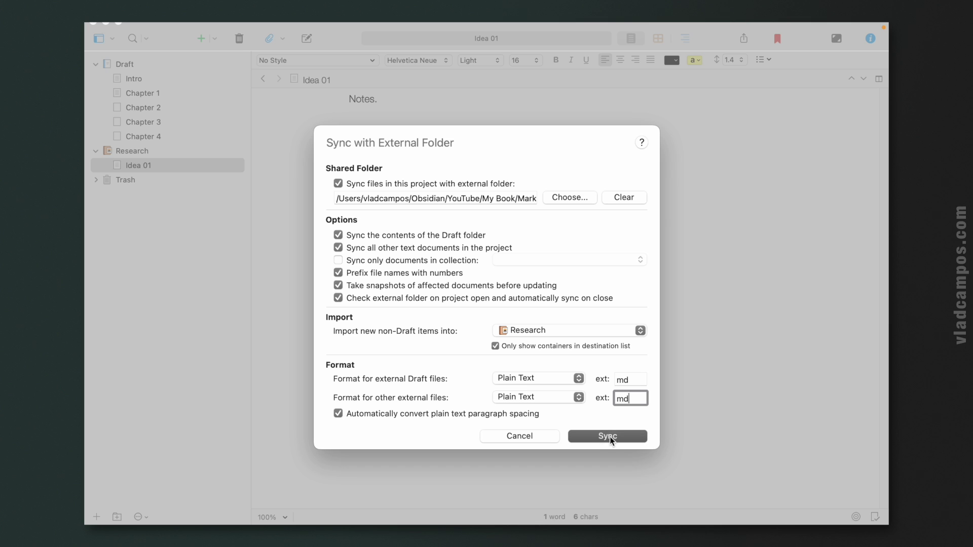
click(610, 438)
click(607, 434)
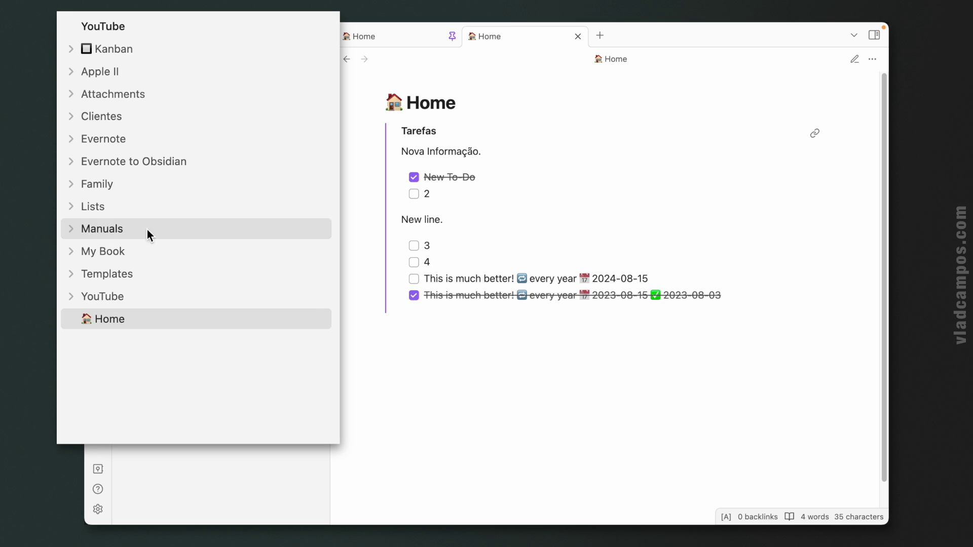
Expand My Book and its Markdown folder in Obsidian to show Draft and Notes
click(139, 244)
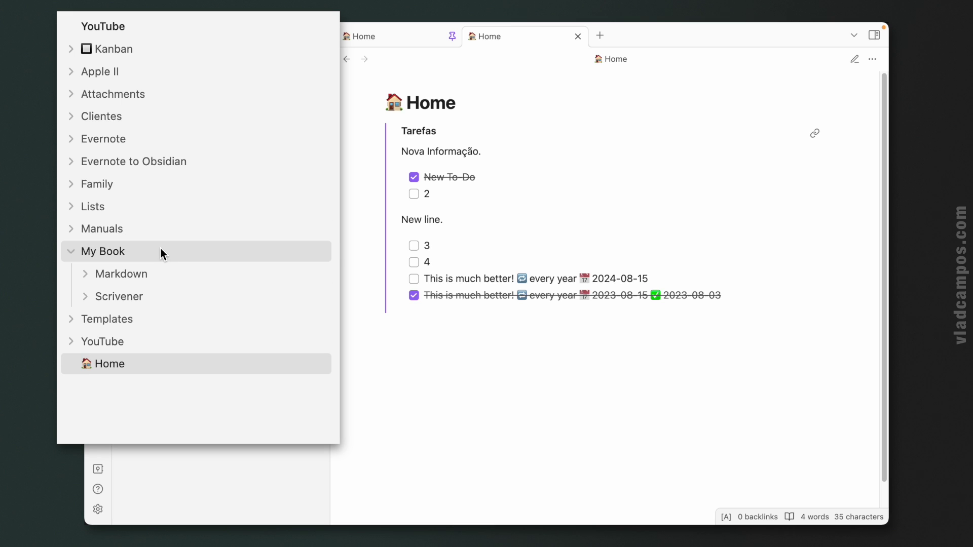
click(86, 297)
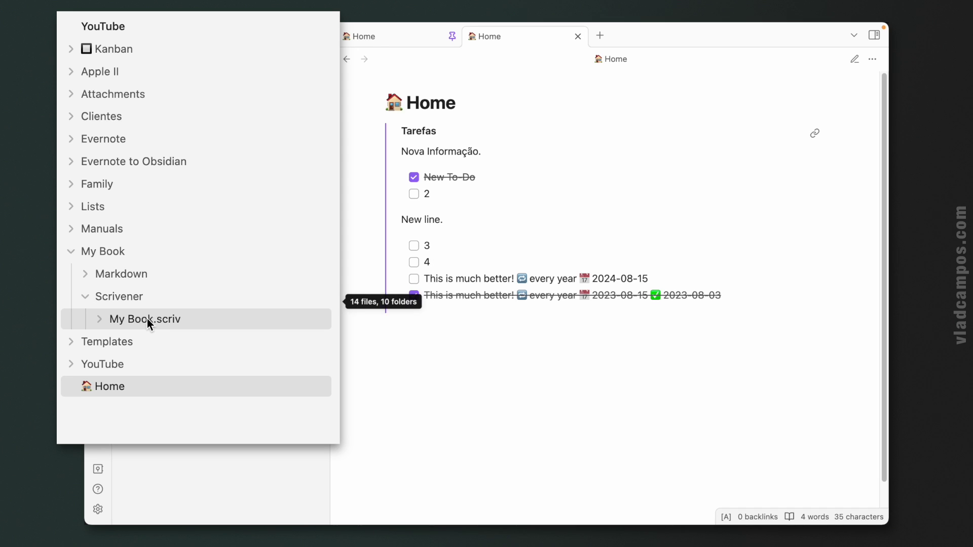
click(86, 296)
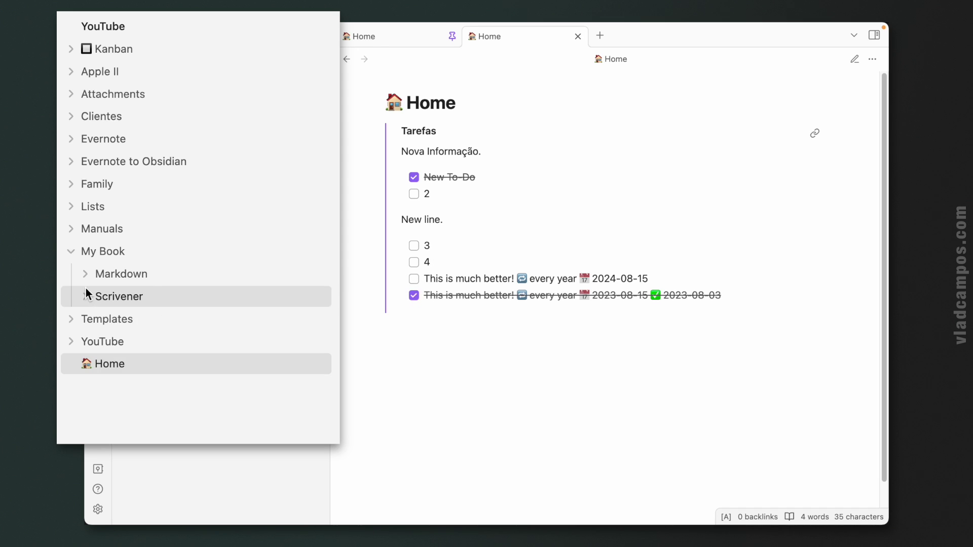
click(84, 274)
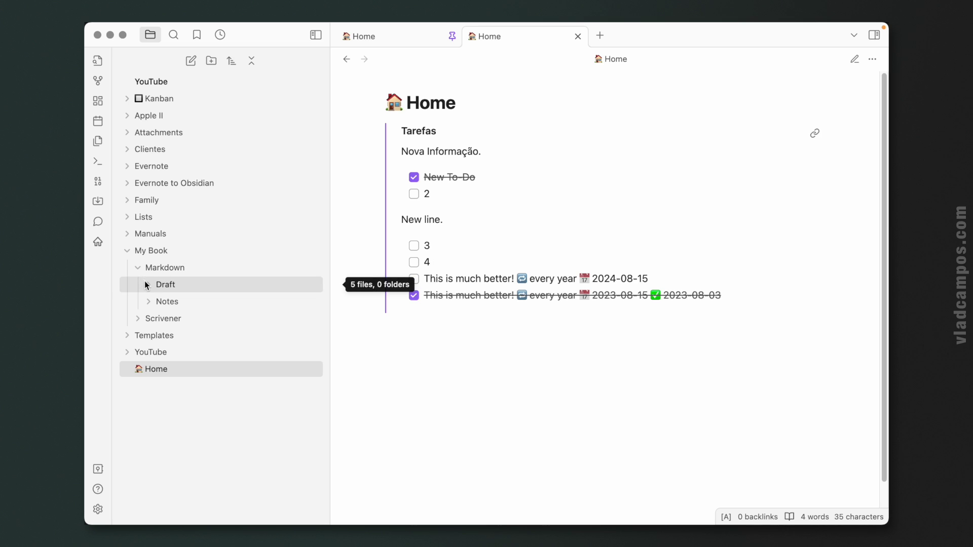
In the 1 Intro [0] note, add the line 'Hi. This is a test.' below 'Hello, World!'
click(147, 285)
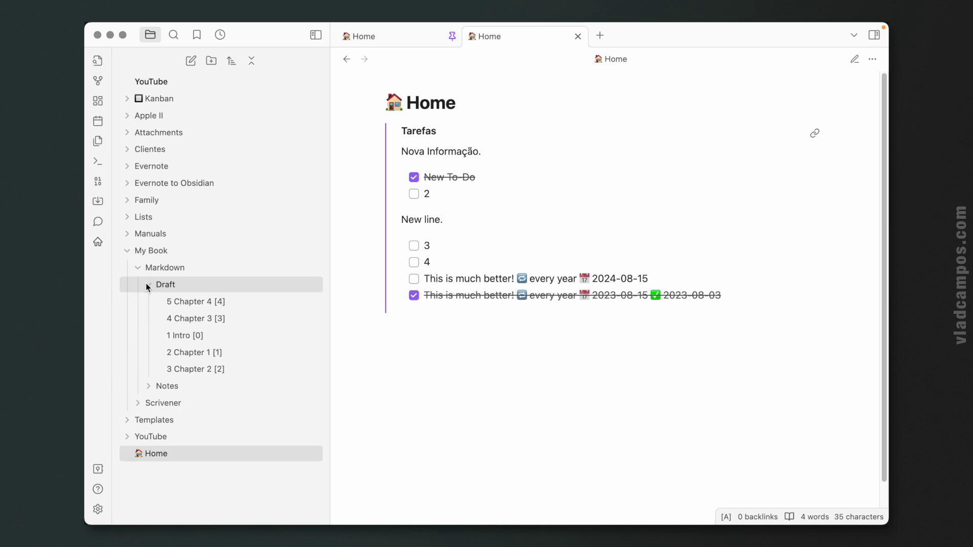
click(229, 336)
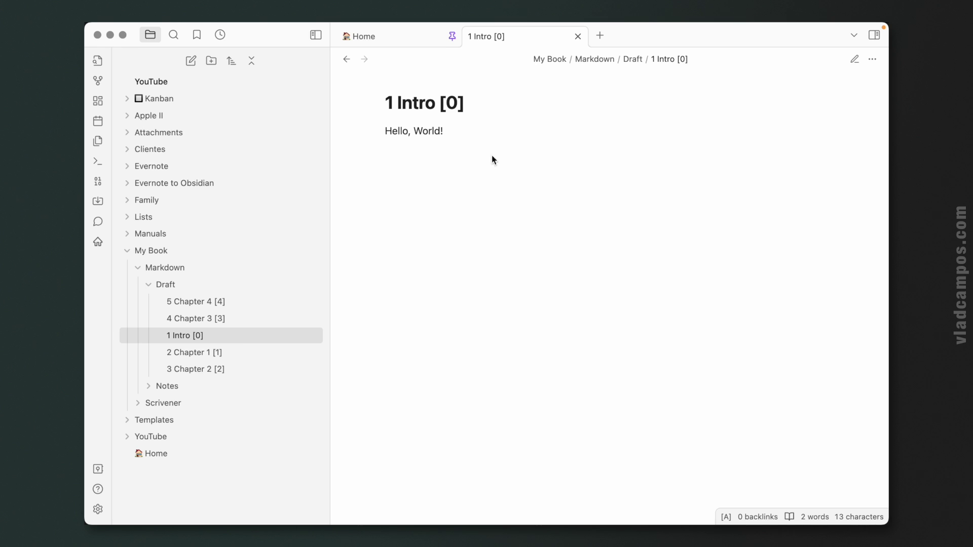
click(854, 59)
key(Return)
key(Return)
text(Hi. This is )
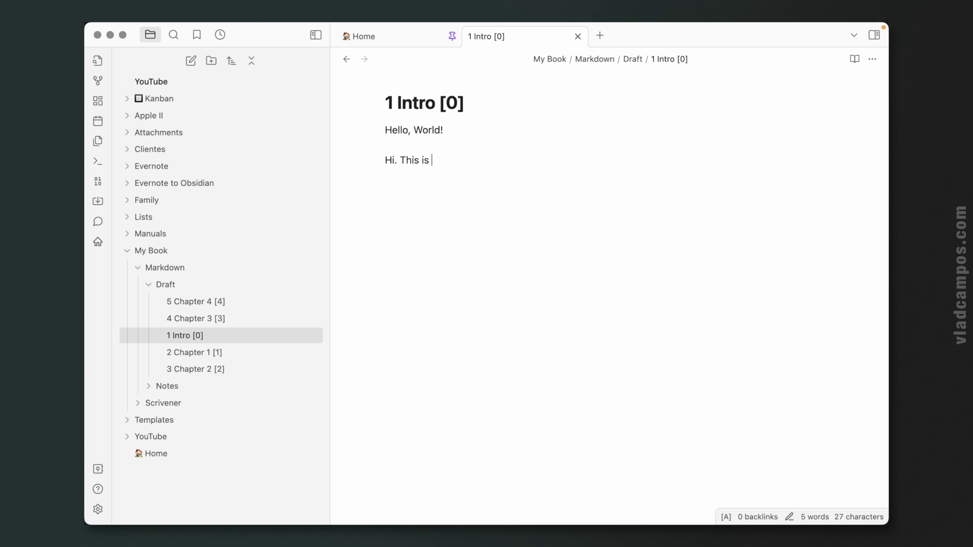
text(a test.)
click(148, 386)
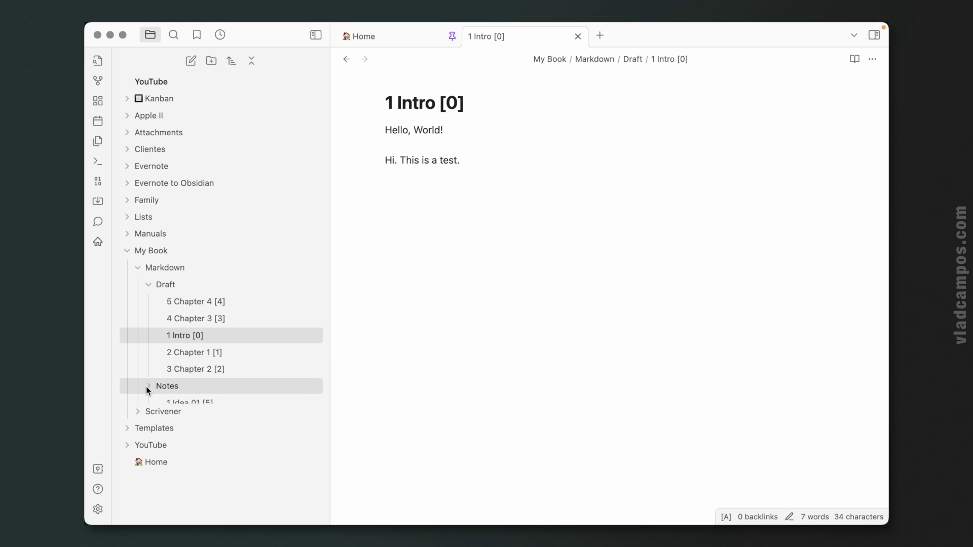
right_click(178, 389)
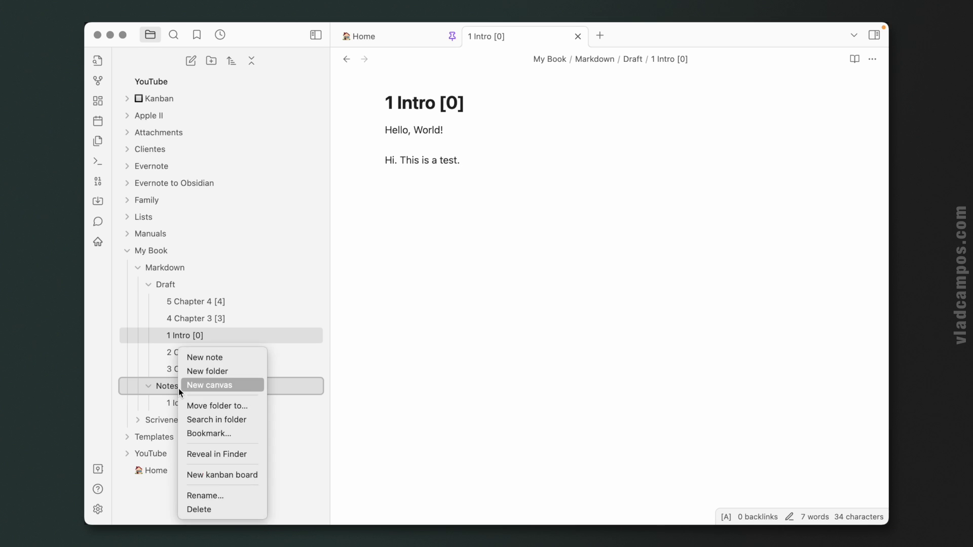
Create a note titled 'New idea 02' in the Notes folder with the body text '02'
click(203, 358)
text(New )
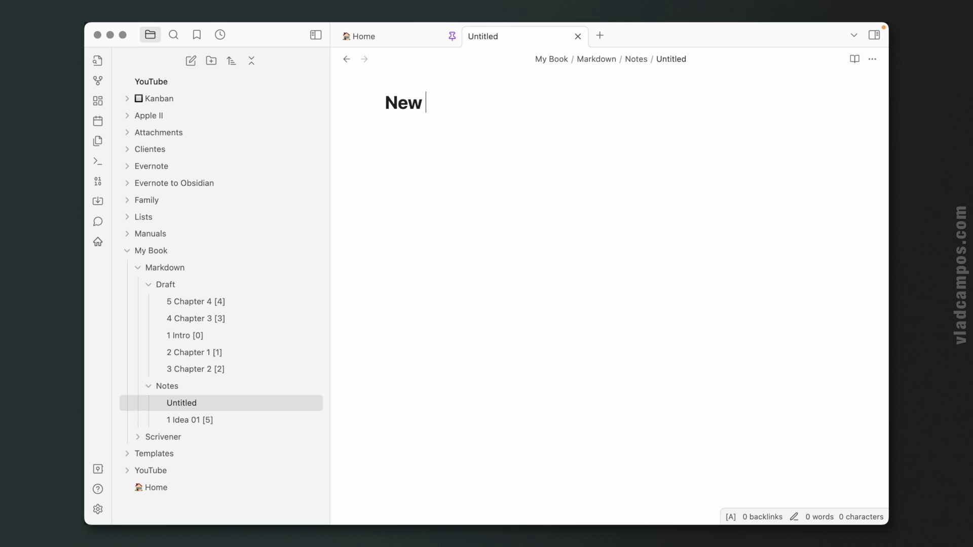
text(idea 02)
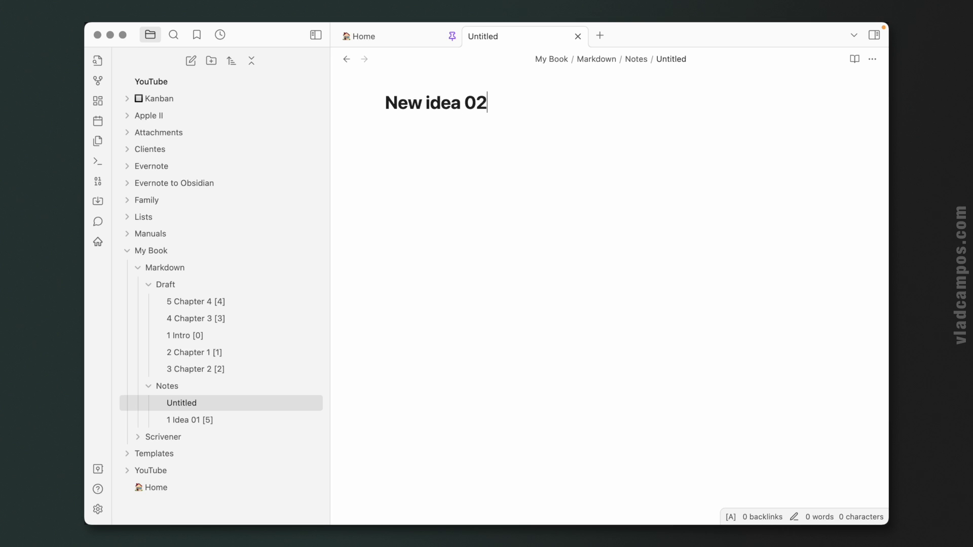
key(Return)
text(02)
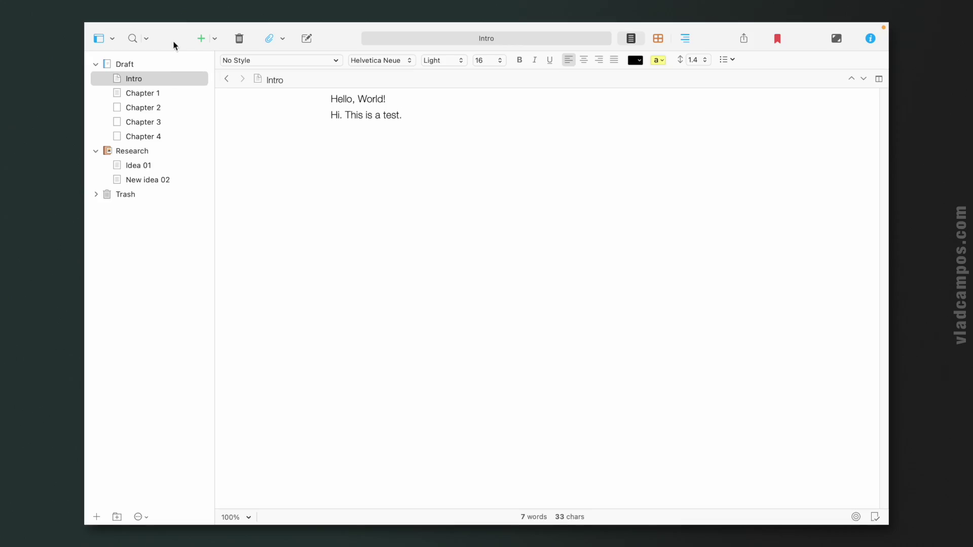
Sync with the external folder, then check the synced text in New idea 02 and Intro
mouse_move(177, 5)
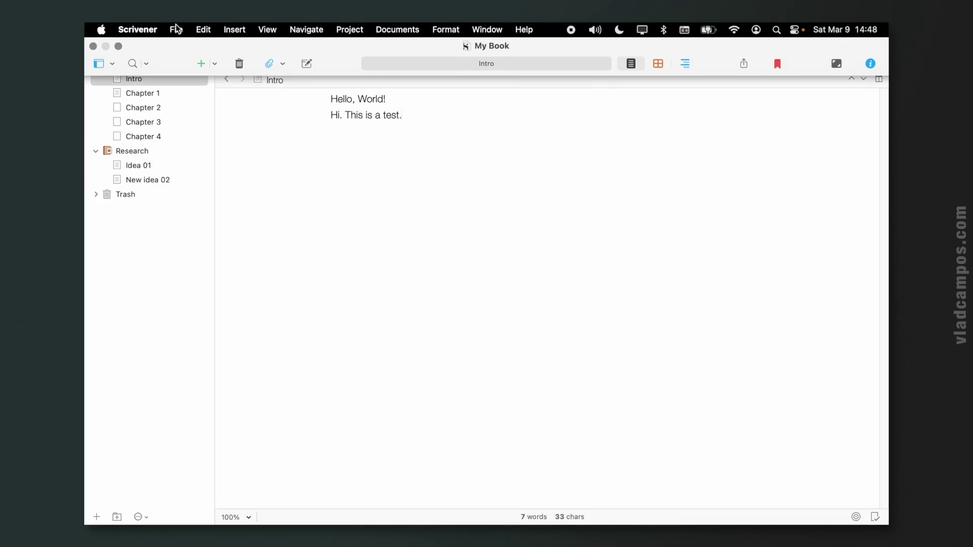
click(176, 29)
mouse_move(233, 256)
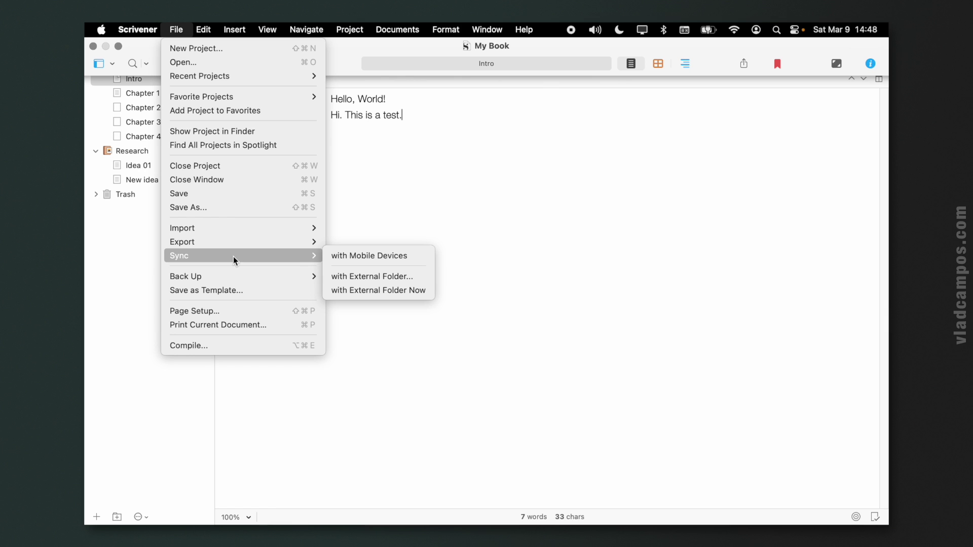
click(413, 289)
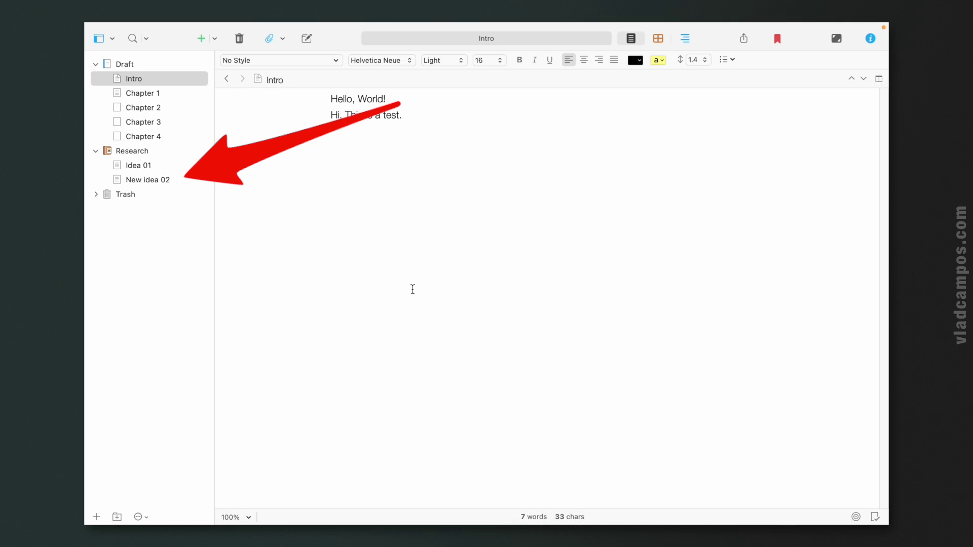
click(146, 180)
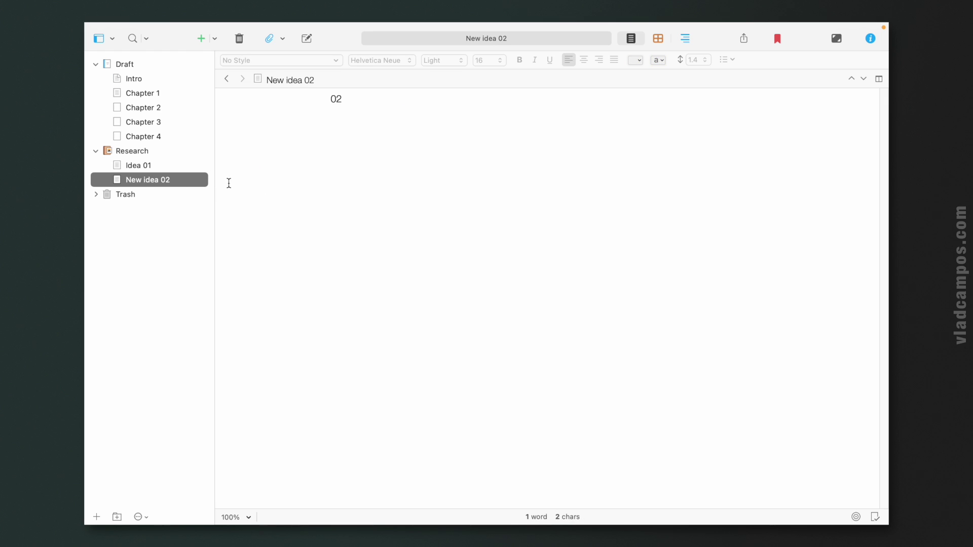
click(142, 80)
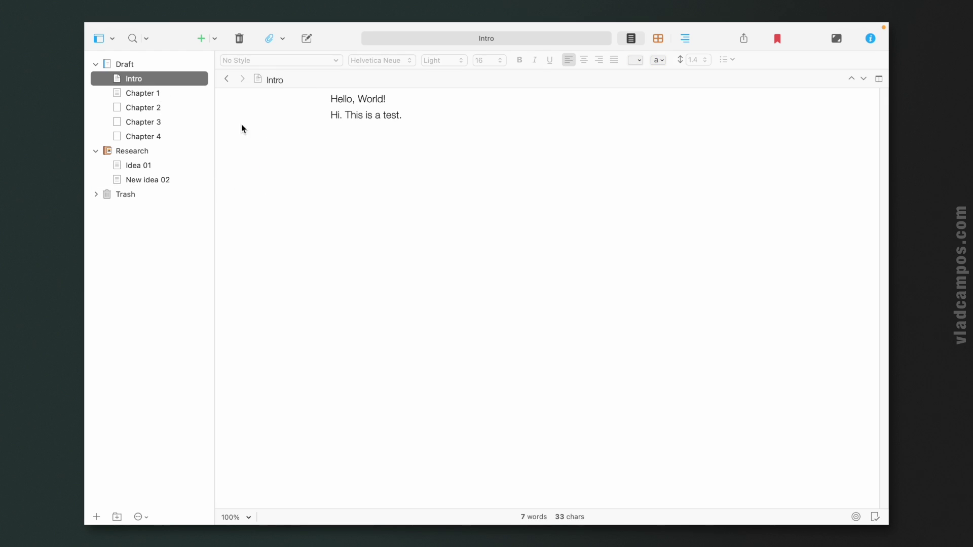